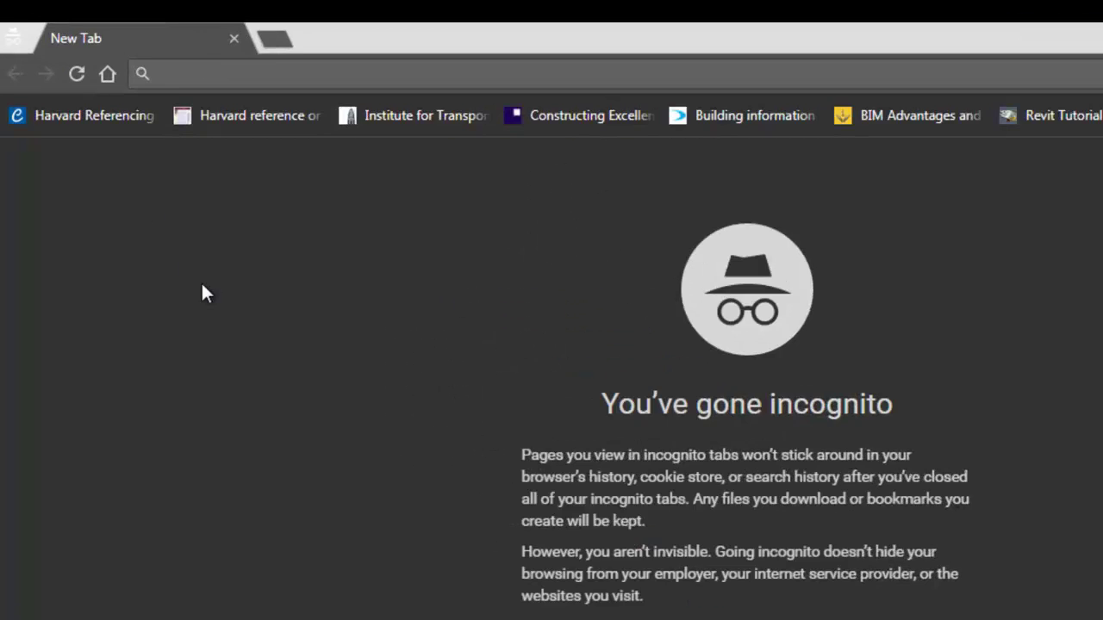
{"action": "left_click", "coordinate": [275, 58]}
{"action": "type", "text": "edelivery.oracle.co"}
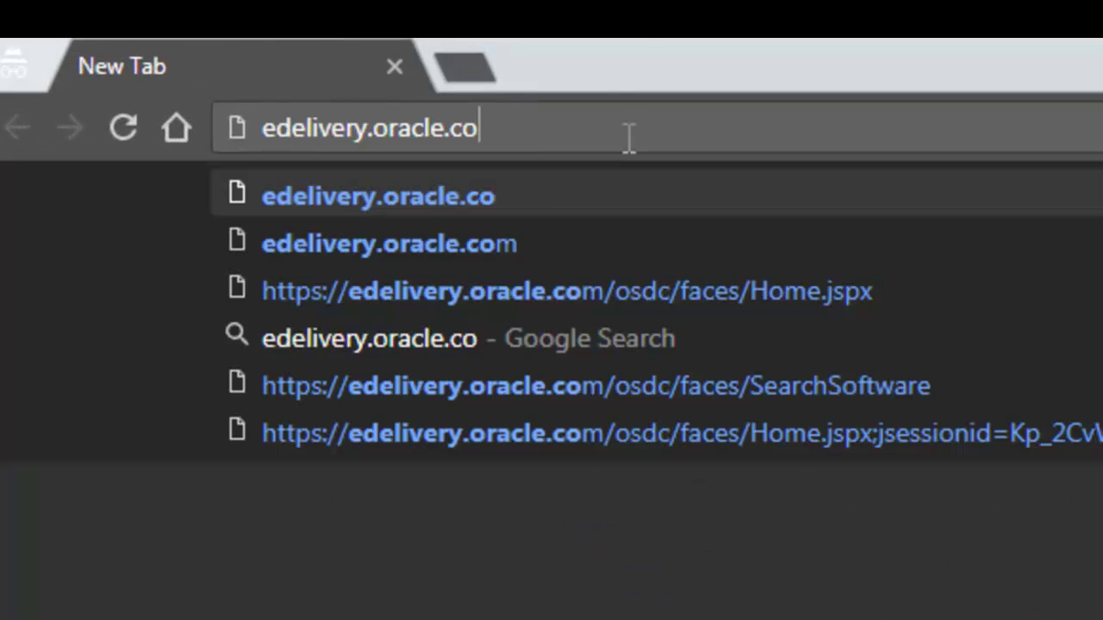
{"action": "key", "text": "BackSpace"}
{"action": "key", "text": "BackSpace"}
{"action": "key", "text": "BackSpace"}
{"action": "key", "text": "BackSpace"}
{"action": "key", "text": "BackSpace"}
{"action": "key", "text": "BackSpace"}
{"action": "key", "text": "BackSpace"}
{"action": "key", "text": "BackSpace"}
{"action": "key", "text": "BackSpace"}
{"action": "key", "text": "BackSpace"}
{"action": "key", "text": "BackSpace"}
{"action": "key", "text": "BackSpace"}
{"action": "key", "text": "BackSpace"}
{"action": "key", "text": "BackSpace"}
{"action": "key", "text": "BackSpace"}
{"action": "key", "text": "BackSpace"}
{"action": "key", "text": "BackSpace"}
{"action": "key", "text": "BackSpace"}
{"action": "key", "text": "BackSpace"}
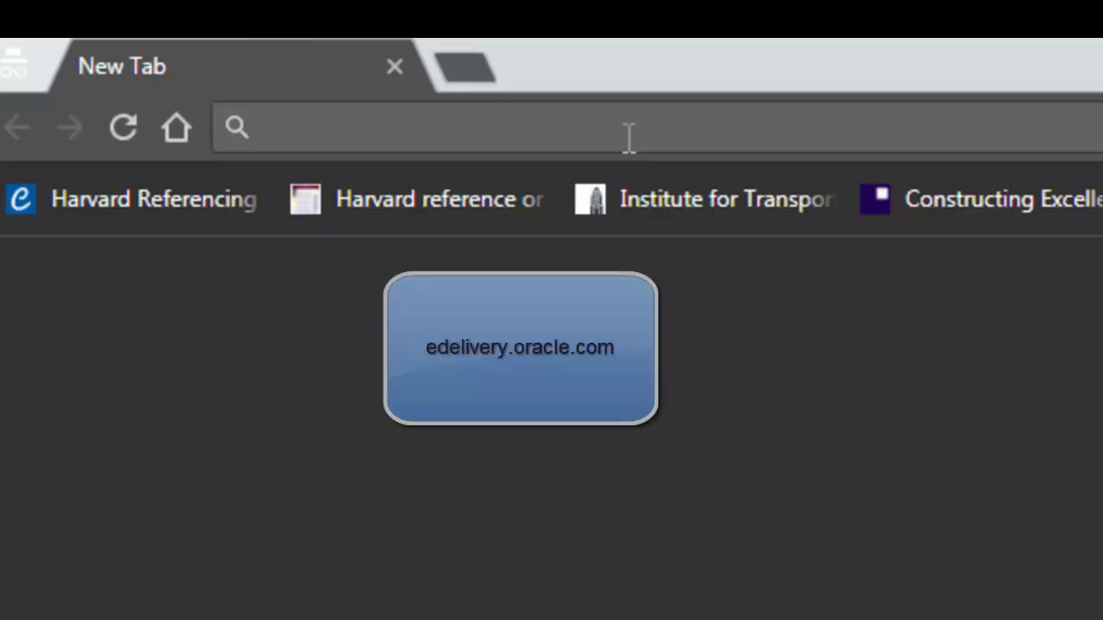
- Open the website edelivery.oracle.com in the incognito tab
{"action": "type", "text": "ed"}
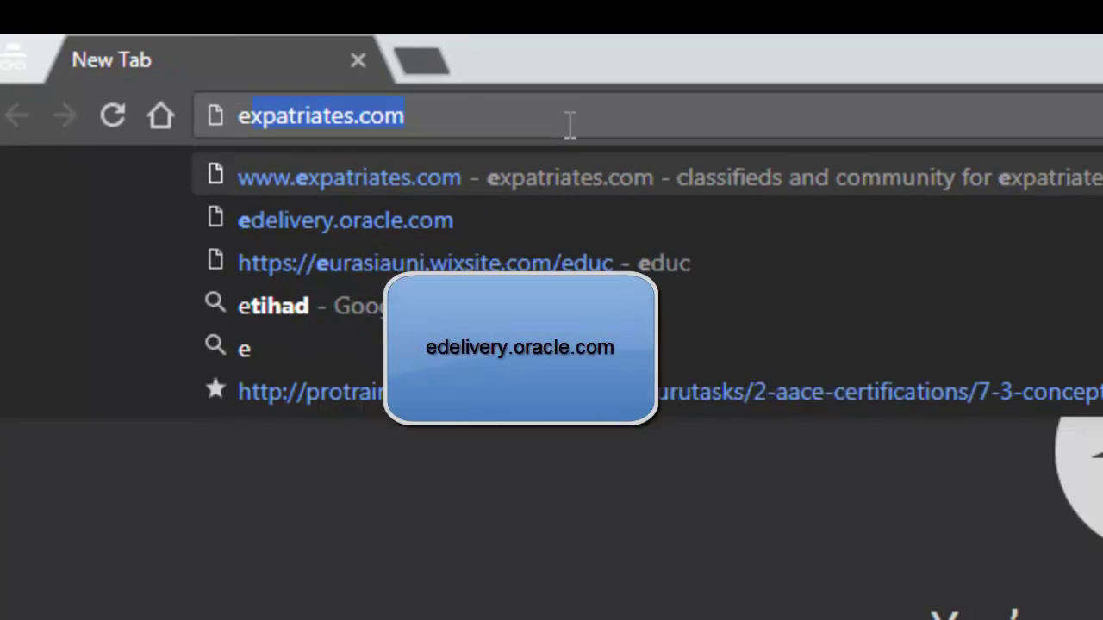
{"action": "key", "text": "Return"}
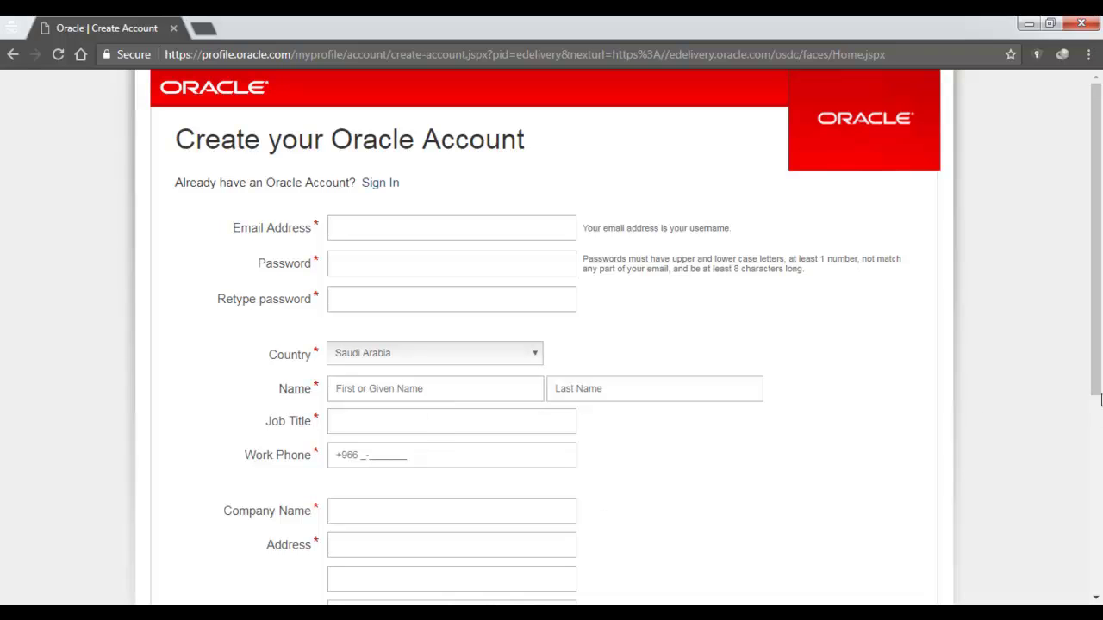
- Review the required fields of the Oracle account creation form, from email address to ZIP/postal code
{"action": "left_click_drag", "start_coordinate": [1095, 369], "coordinate": [1097, 413]}
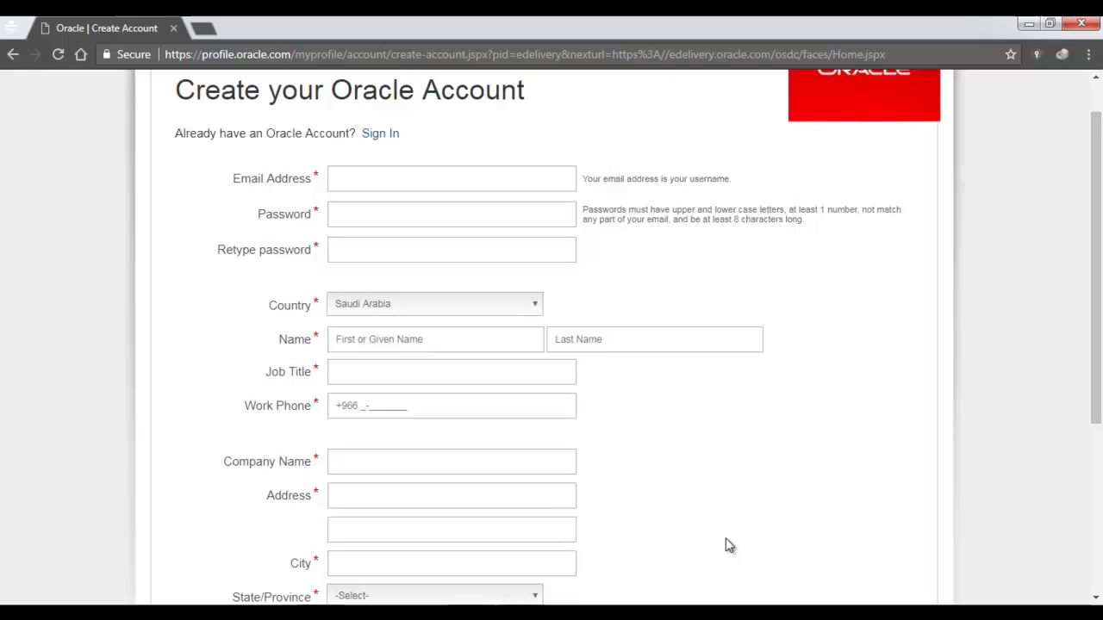
{"action": "left_click_drag", "start_coordinate": [1100, 328], "coordinate": [1098, 382]}
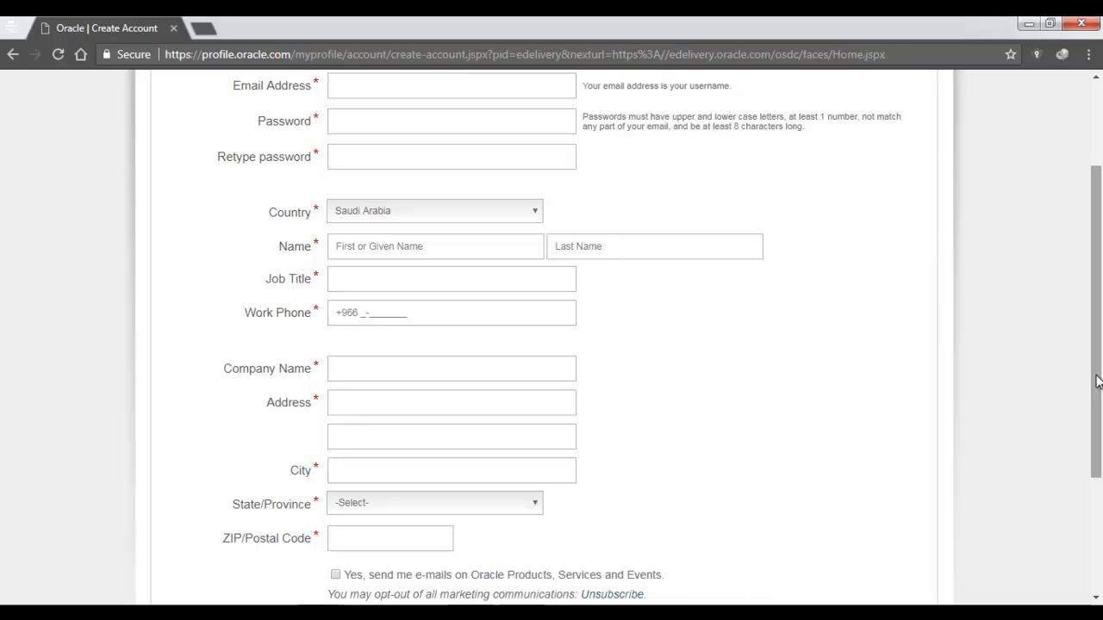
{"action": "scroll", "coordinate": [289, 448], "scroll_direction": "down", "scroll_amount": 3}
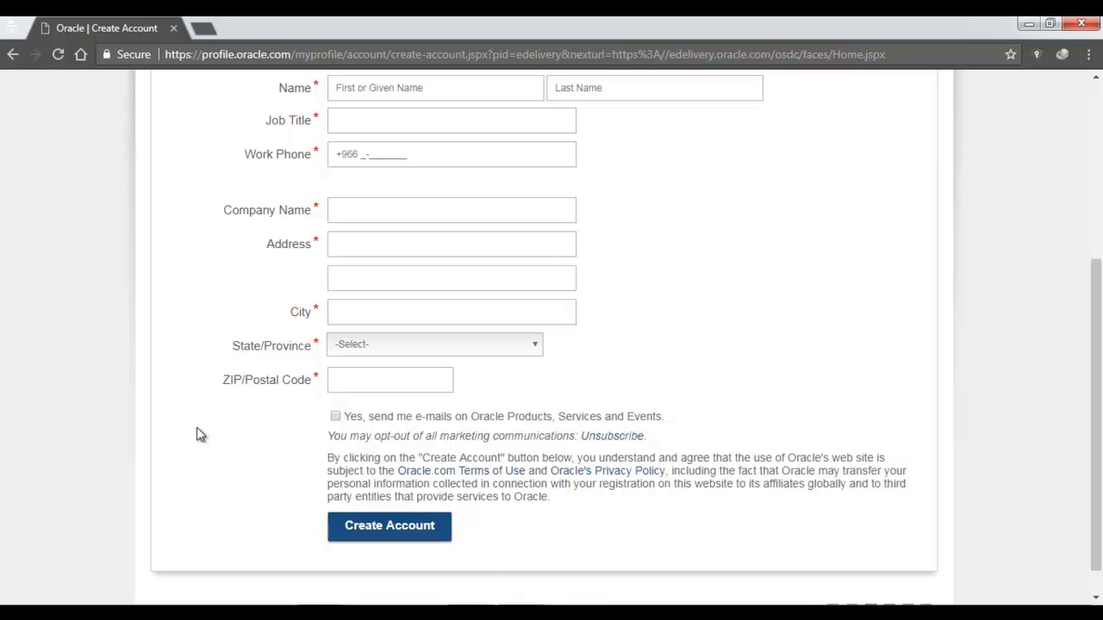
- Return to the Oracle Software Delivery Cloud welcome page and start signing in with an existing account
{"action": "key", "text": "alt+Left"}
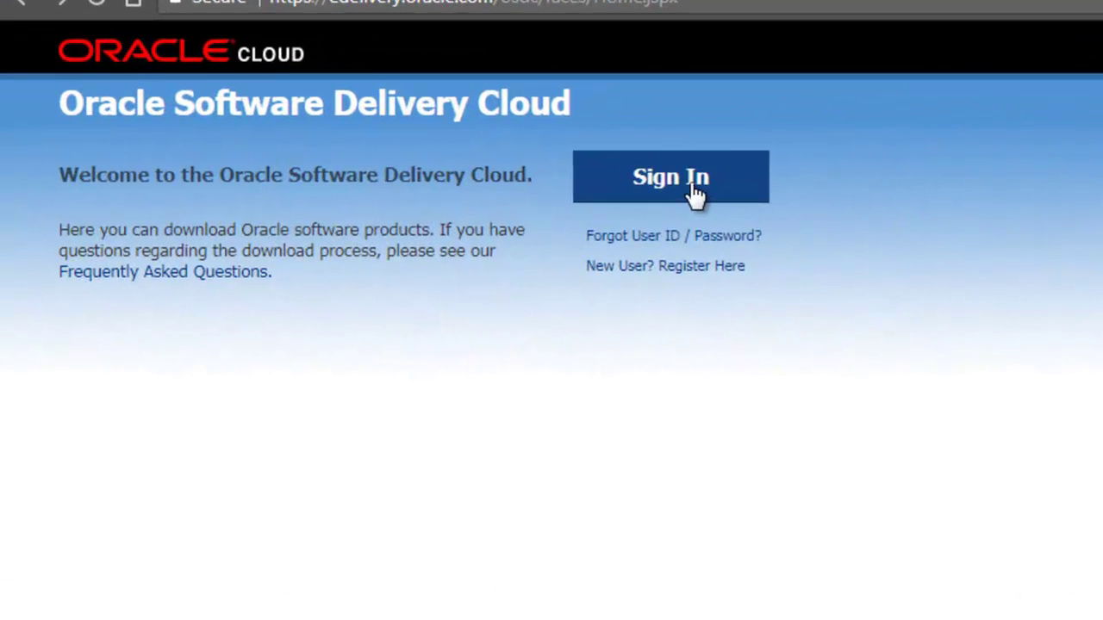
{"action": "left_click", "coordinate": [696, 194]}
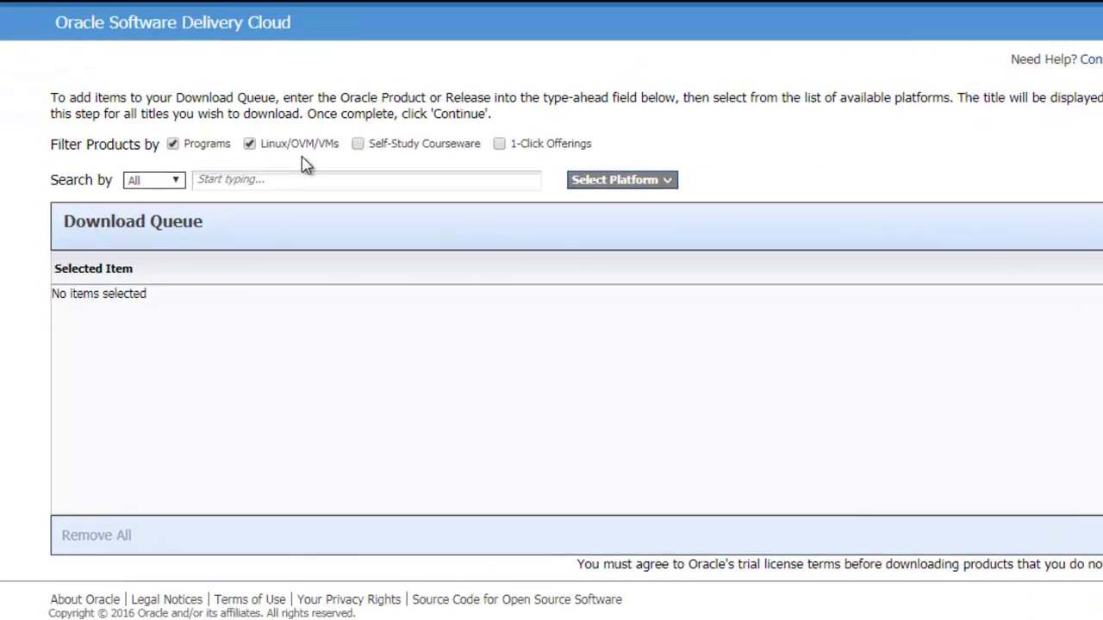
- Search the products for "primavera" and choose Primavera P6 Enterprise Project Portfolio Management
{"action": "left_click", "coordinate": [254, 181]}
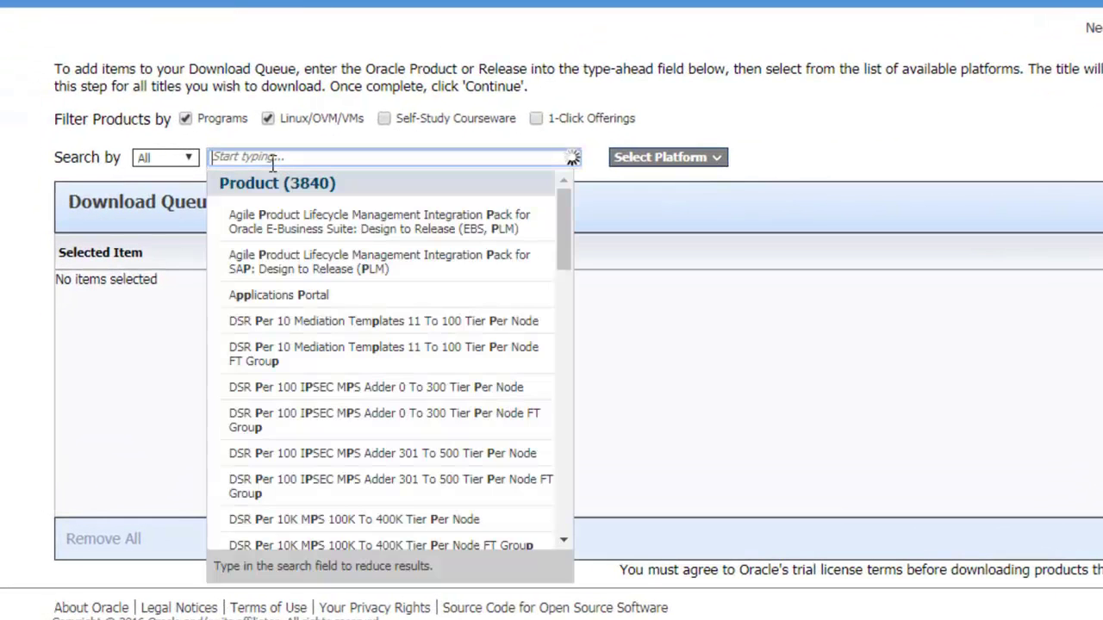
{"action": "type", "text": "primave"}
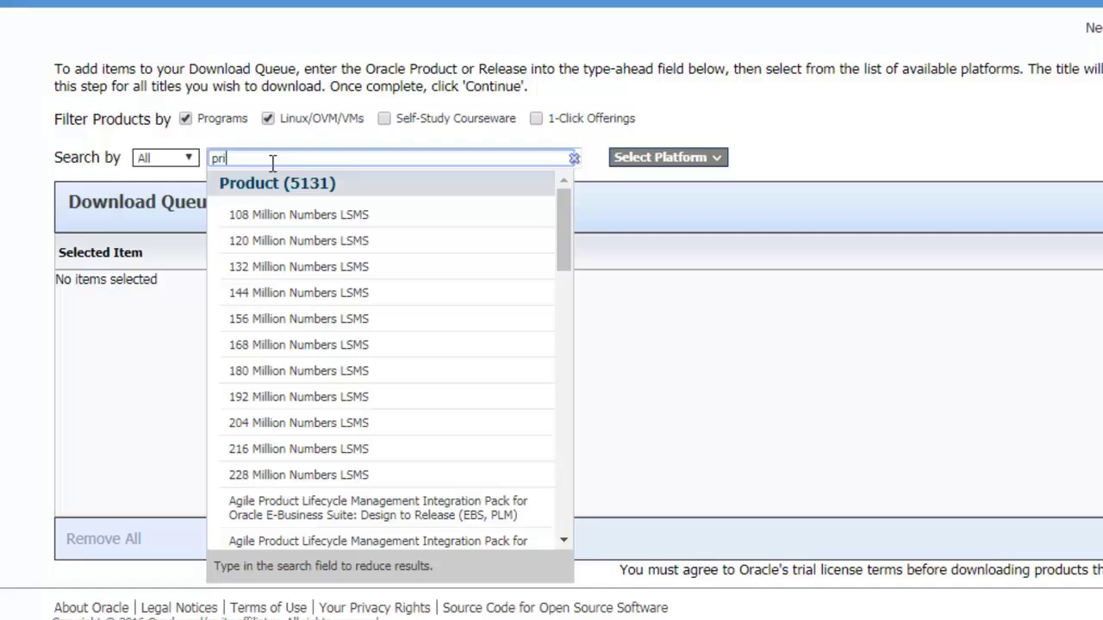
{"action": "type", "text": "ra"}
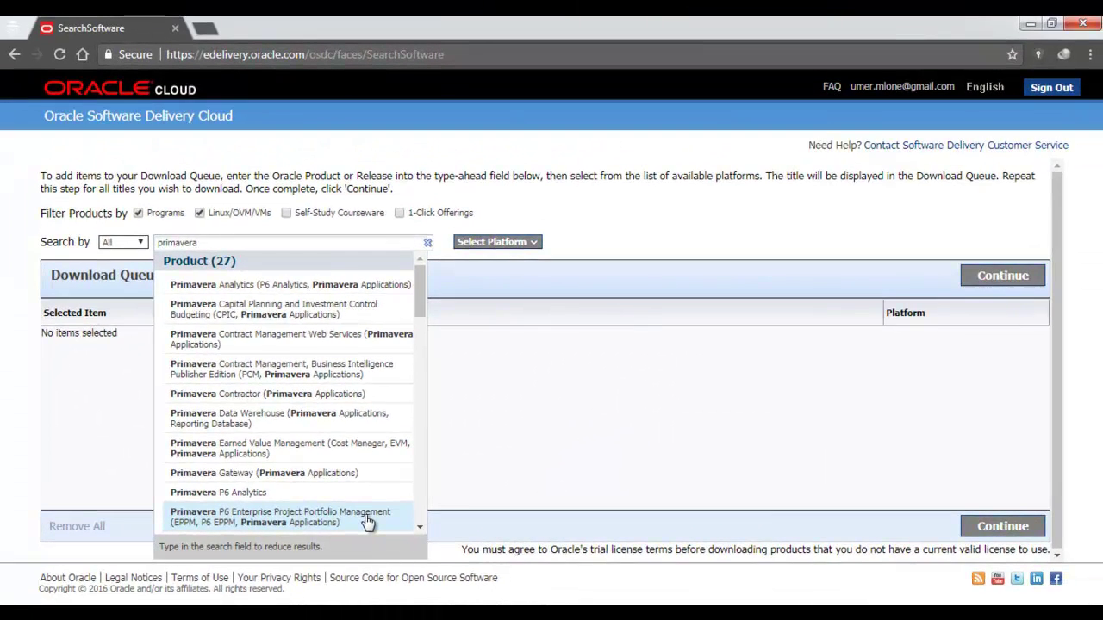
{"action": "left_click", "coordinate": [375, 519]}
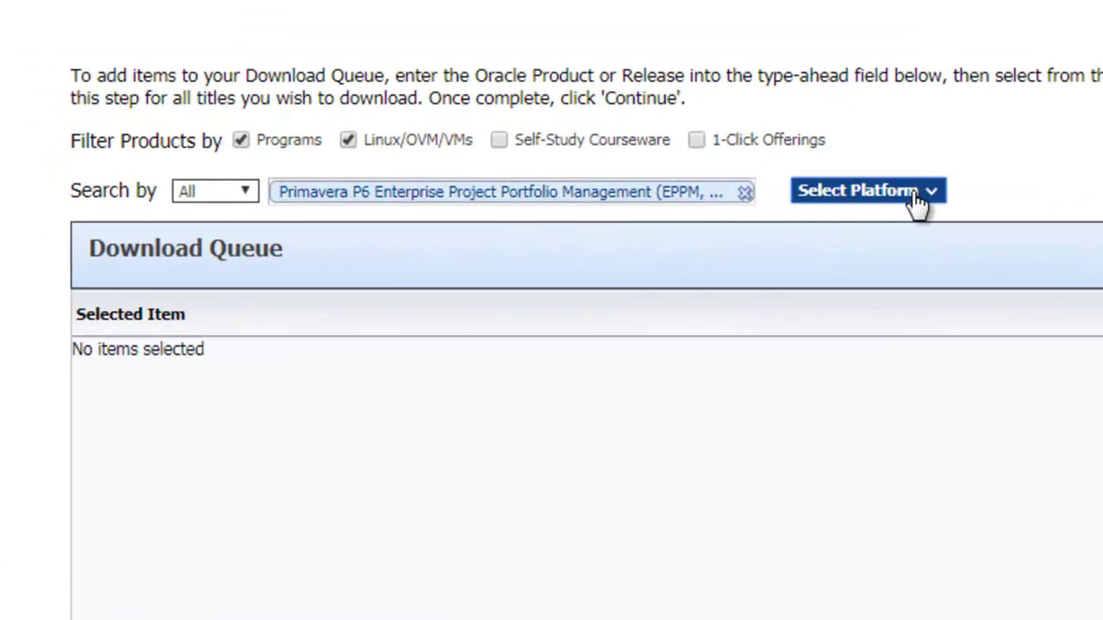
- Add the product to the download queue for the Microsoft Windows x64 (64-bit) platform and continue to release selection
{"action": "left_click", "coordinate": [931, 199]}
{"action": "left_click", "coordinate": [934, 204]}
{"action": "left_click", "coordinate": [935, 200]}
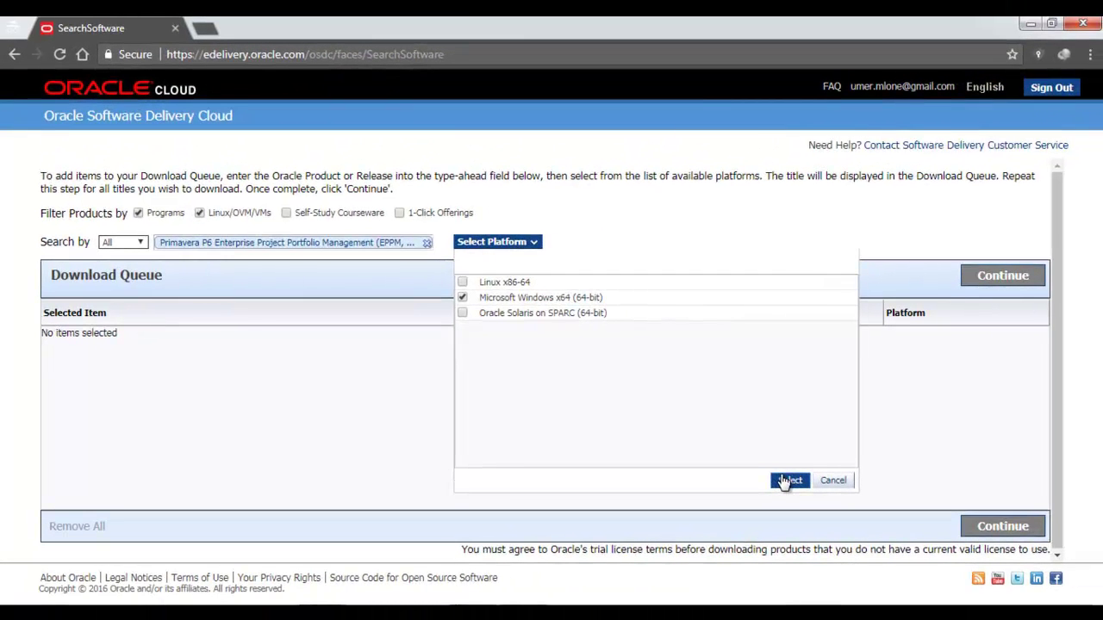
{"action": "left_click", "coordinate": [1034, 530]}
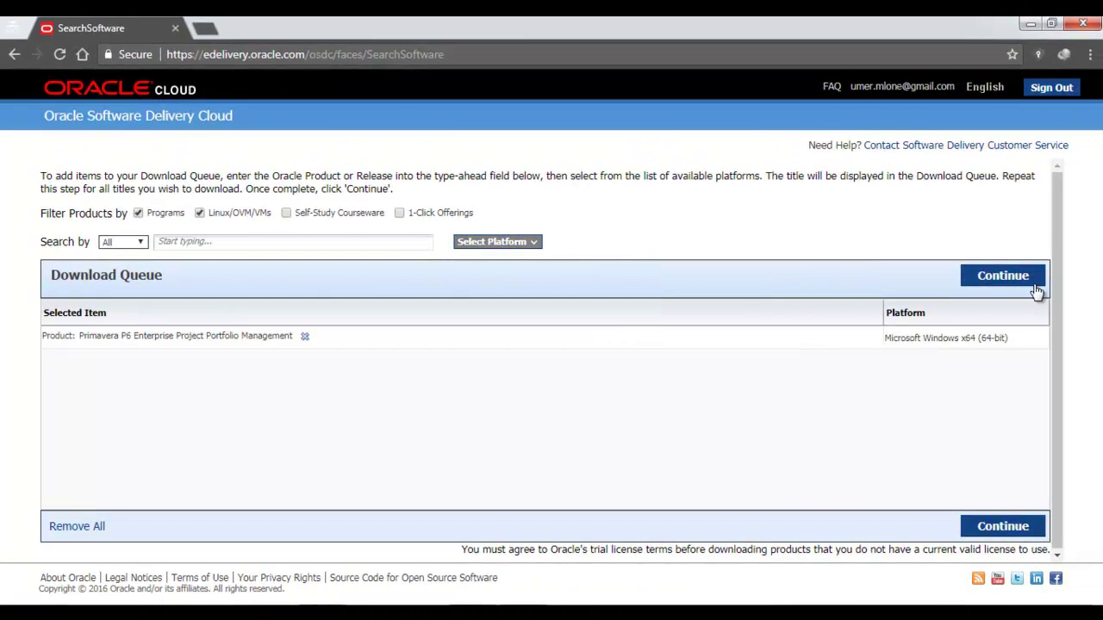
{"action": "left_click", "coordinate": [1000, 280]}
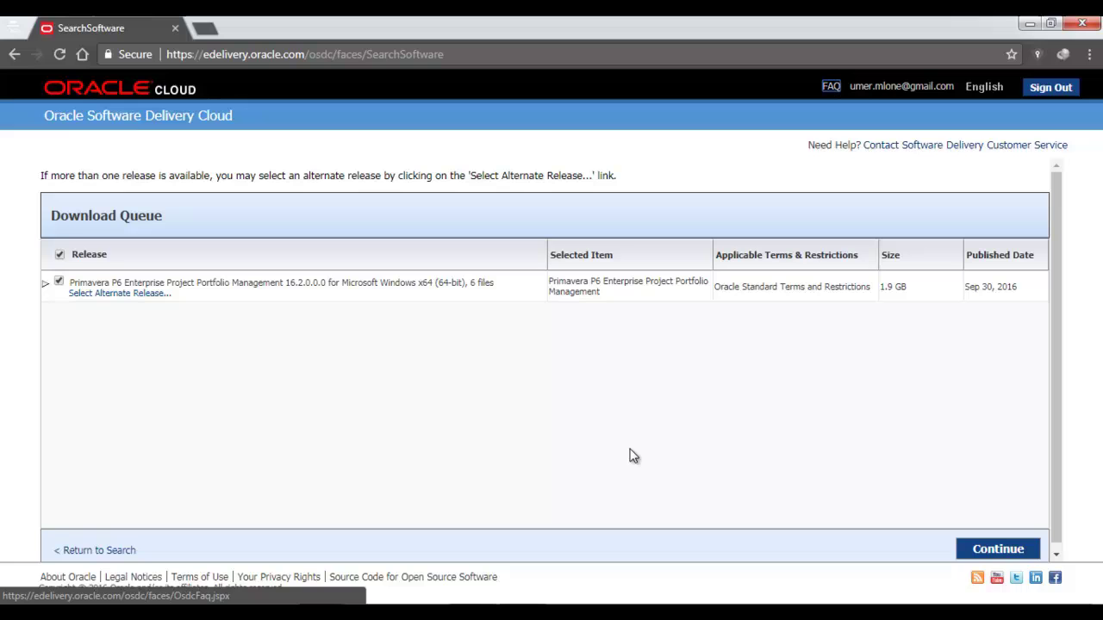
- Check the alternate releases, keep Primavera P6 Enterprise Project Portfolio Management 16.2.0.0.0 for Microsoft Windows x64, and continue to the license agreement
{"action": "left_click", "coordinate": [142, 295]}
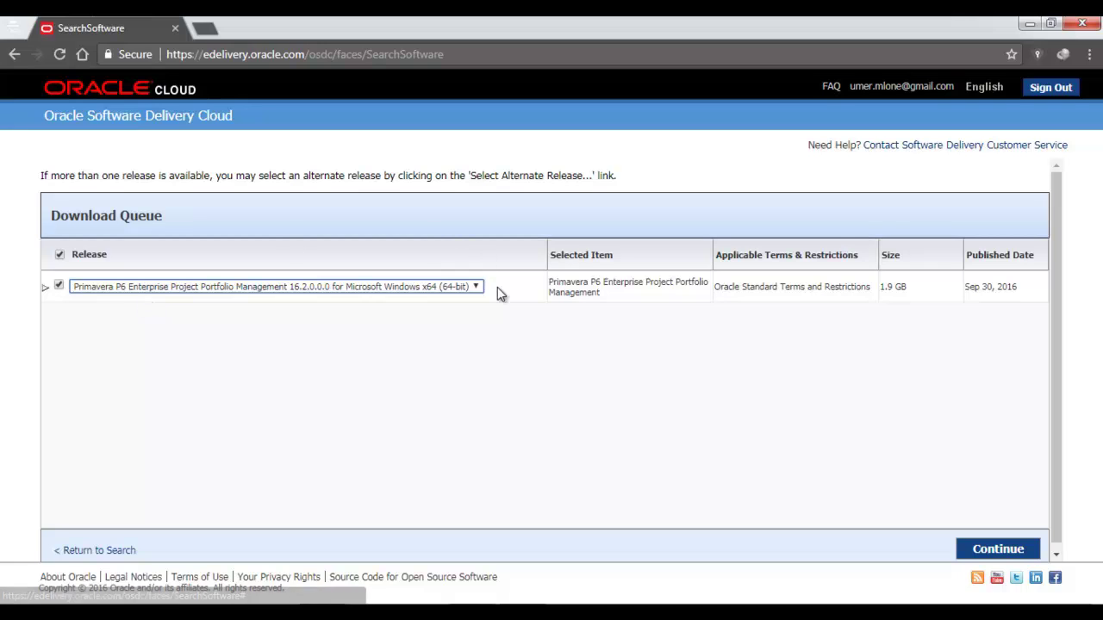
{"action": "left_click", "coordinate": [473, 289]}
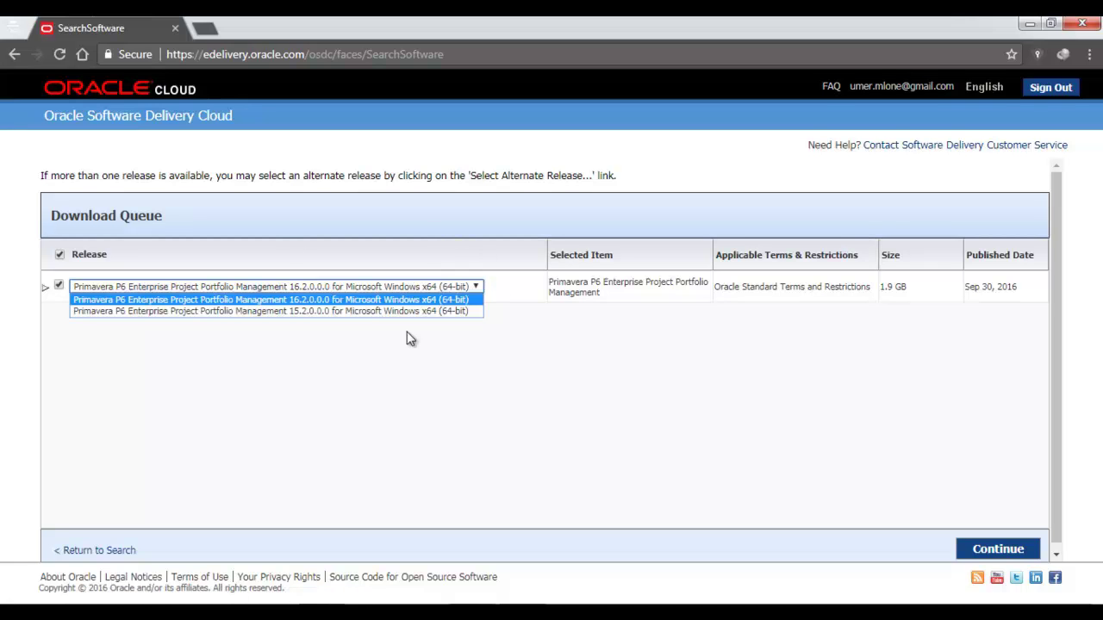
{"action": "left_click", "coordinate": [360, 299]}
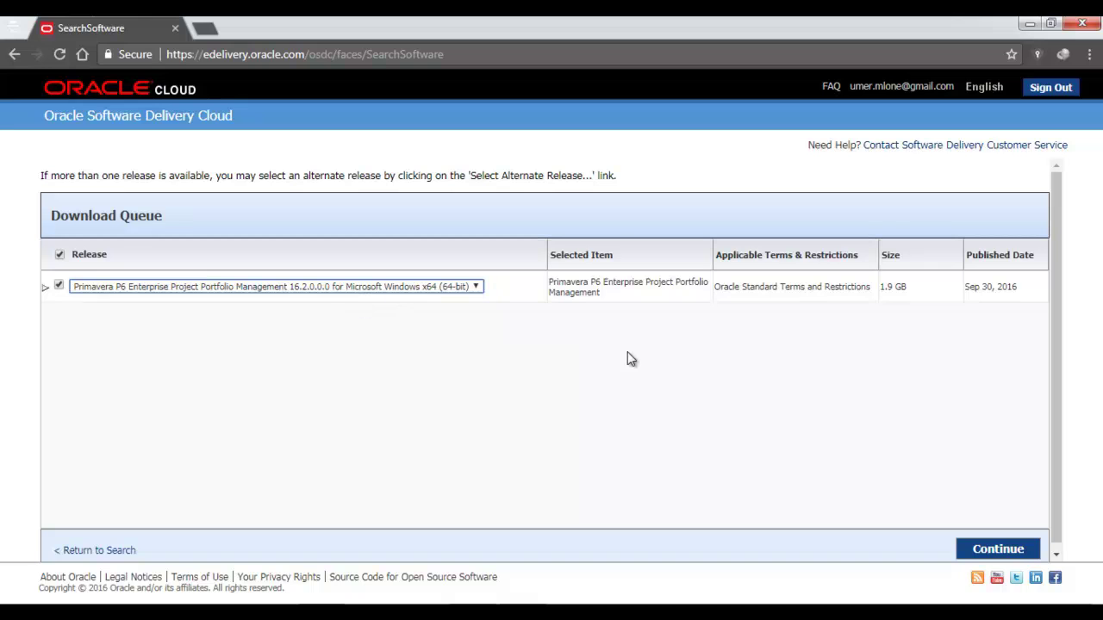
{"action": "left_click", "coordinate": [984, 552]}
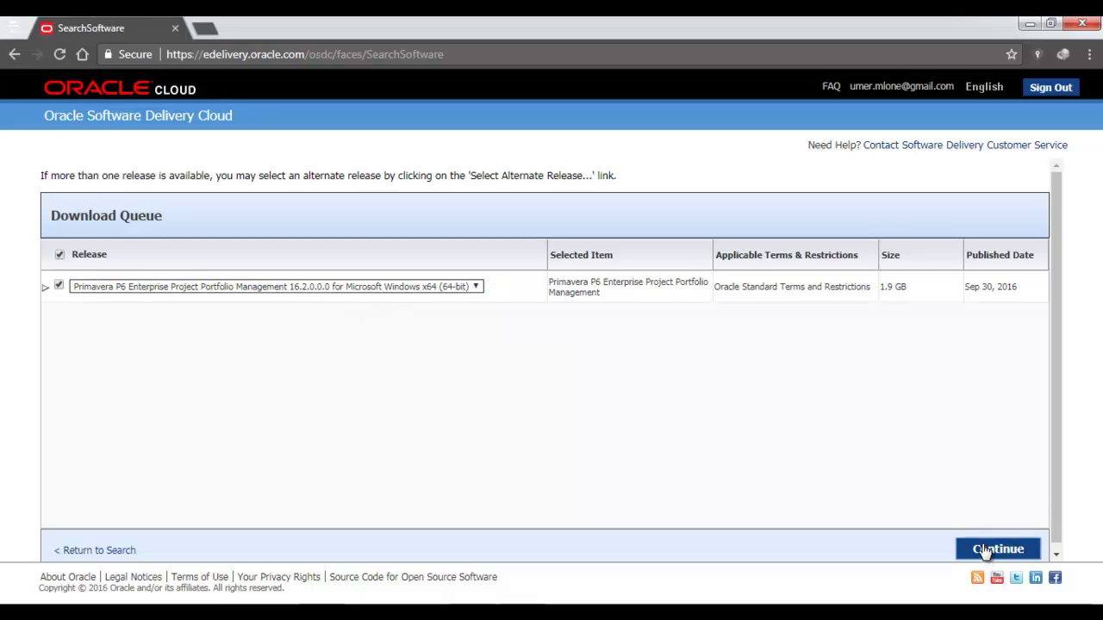
- Accept the Oracle Standard Terms and Restrictions license terms and continue to the file download list
{"action": "mouse_move", "coordinate": [861, 263]}
{"action": "left_mouse_down"}
{"action": "mouse_move", "coordinate": [861, 382]}
{"action": "mouse_move", "coordinate": [858, 261]}
{"action": "left_mouse_up"}
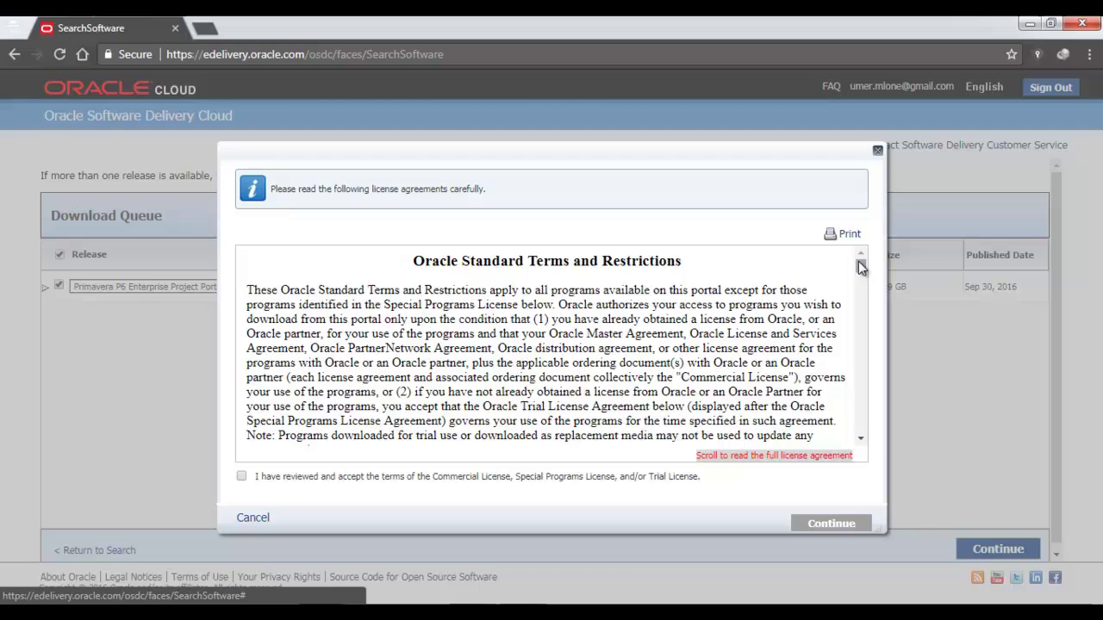
{"action": "left_click", "coordinate": [240, 479]}
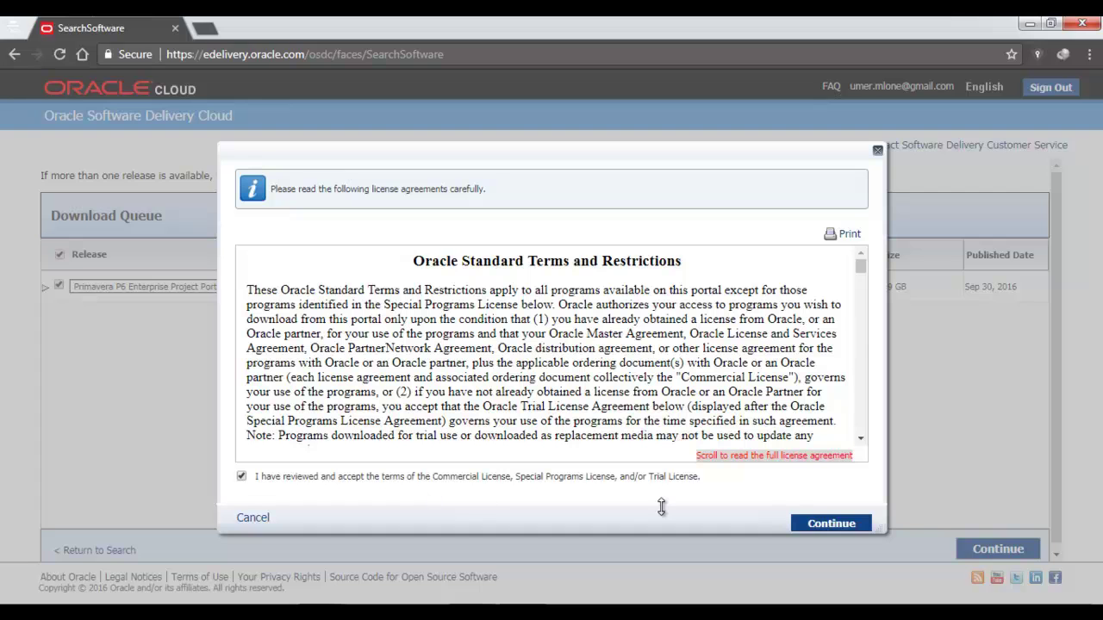
{"action": "left_click", "coordinate": [824, 526]}
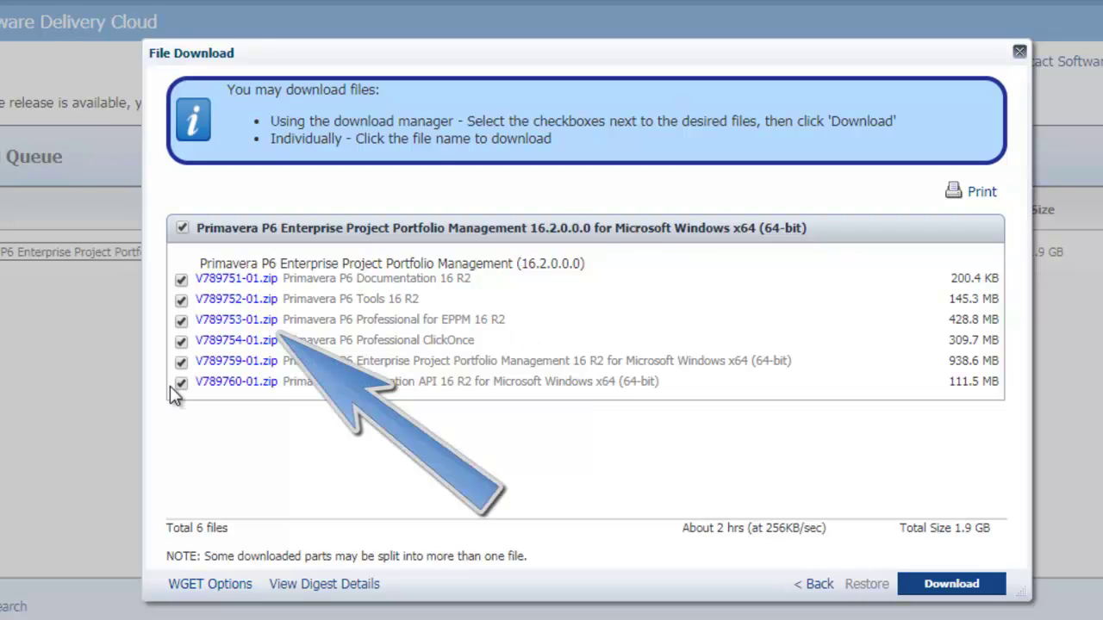
- Exclude every file from the download except V789753-01.zip, Primavera P6 Professional for EPPM 16 R2
{"action": "left_click", "coordinate": [182, 281]}
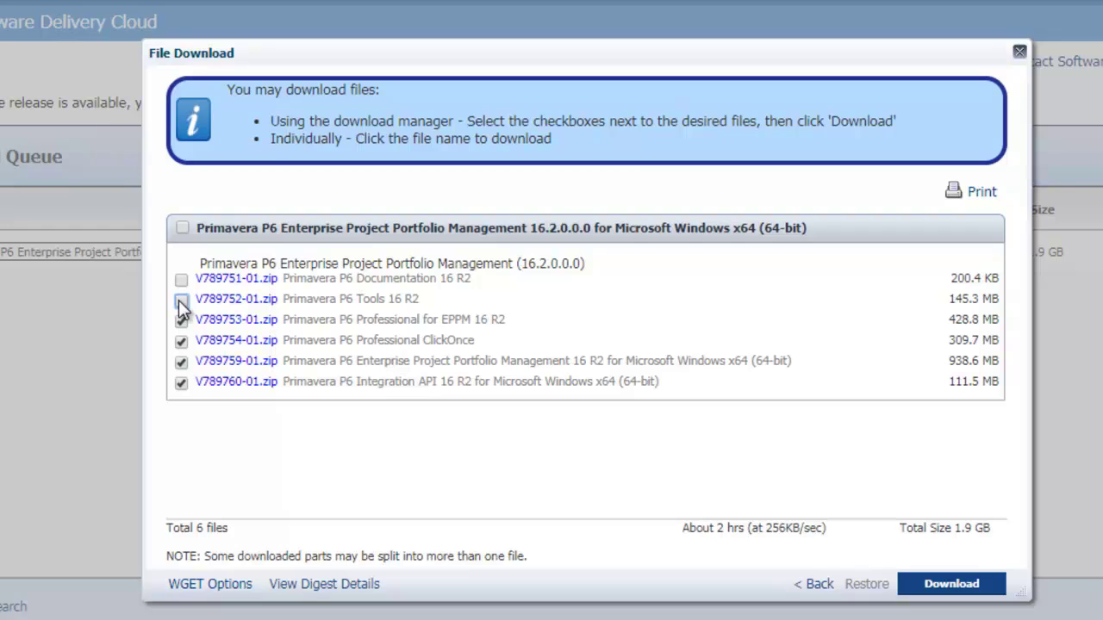
{"action": "left_click", "coordinate": [182, 343]}
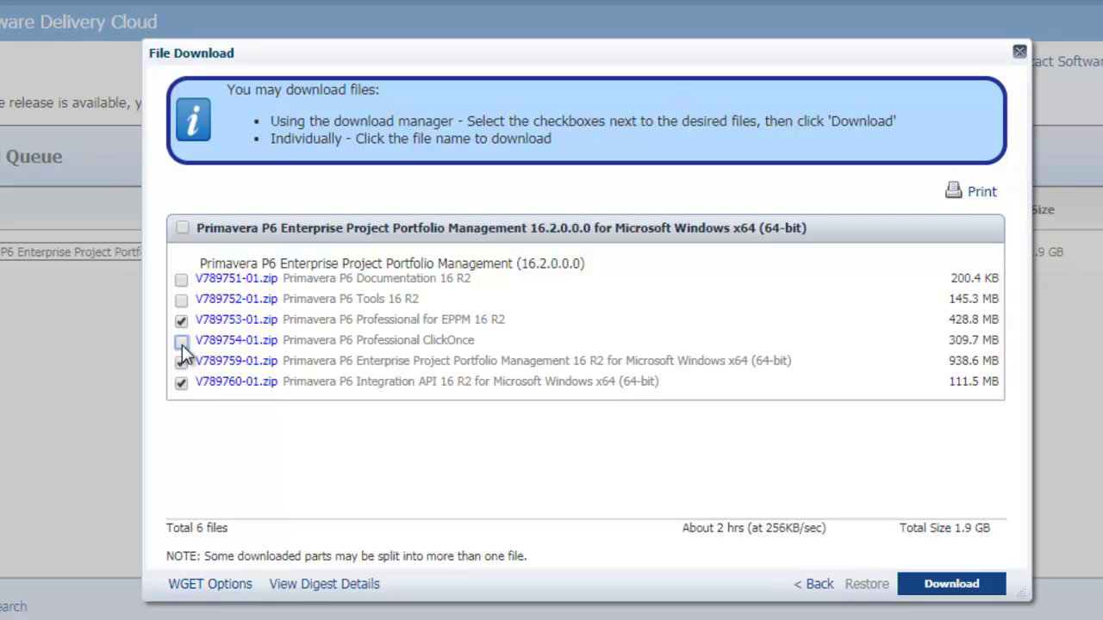
{"action": "left_click", "coordinate": [181, 361]}
{"action": "left_click", "coordinate": [181, 382]}
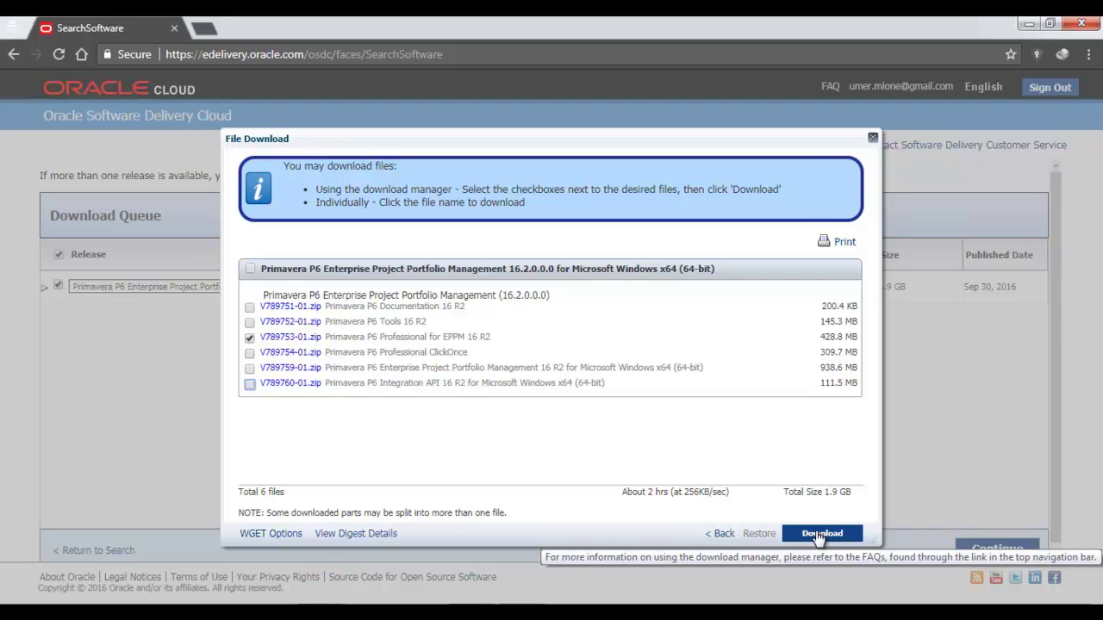
- Start the download of V789753-01.zip with the download manager and save it in My Documents
{"action": "left_click", "coordinate": [817, 535]}
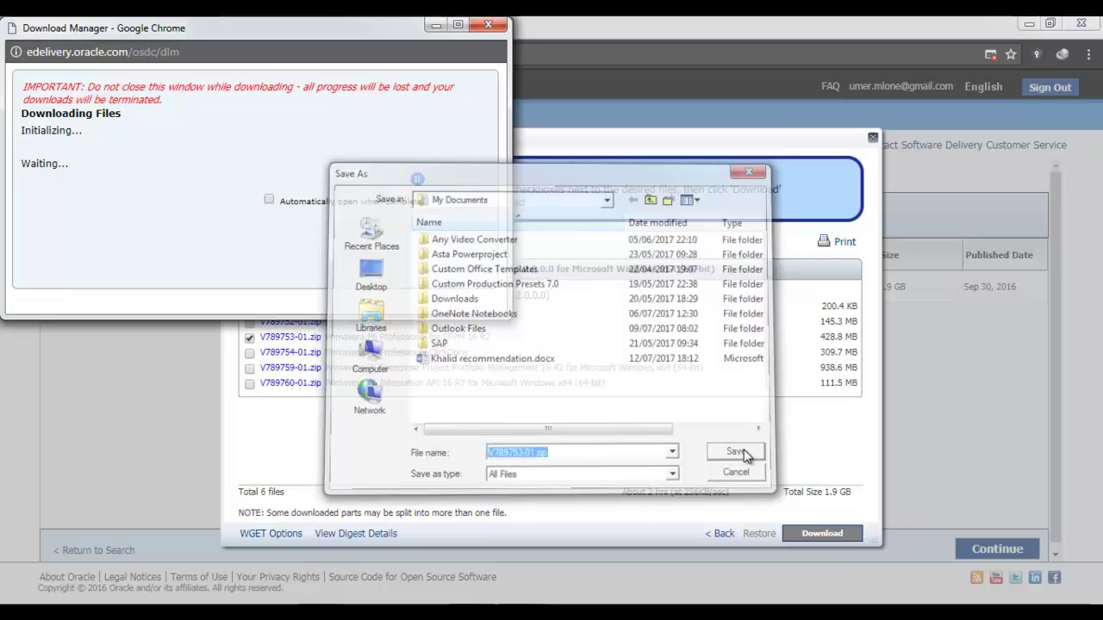
{"action": "left_click", "coordinate": [743, 455]}
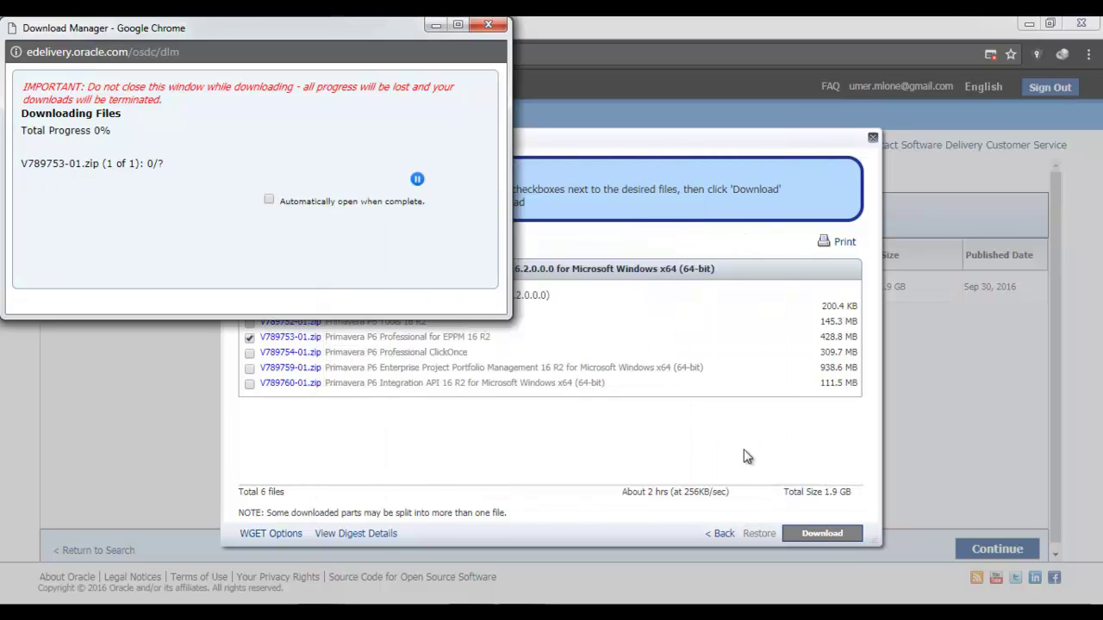